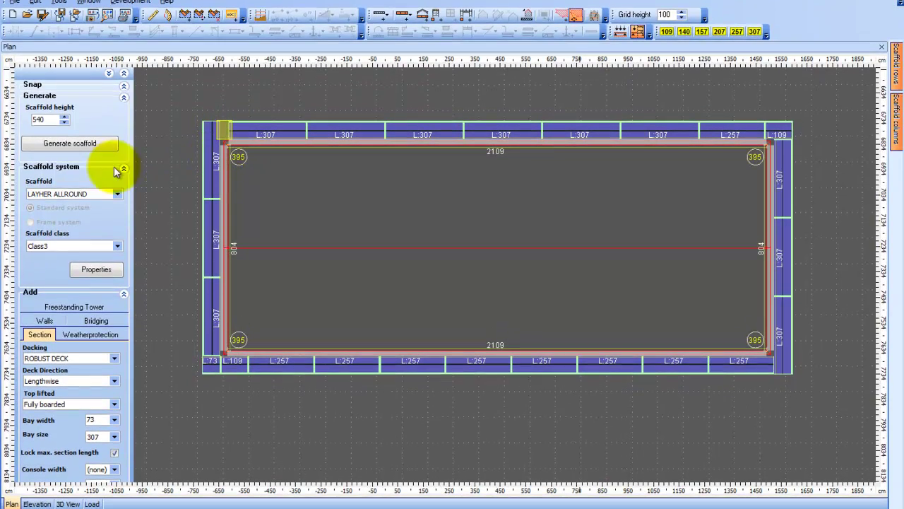
# - Set the scaffold class to Class5 and use reinforced ledgers as both transoms and ledgers
pyautogui.click(111, 240)
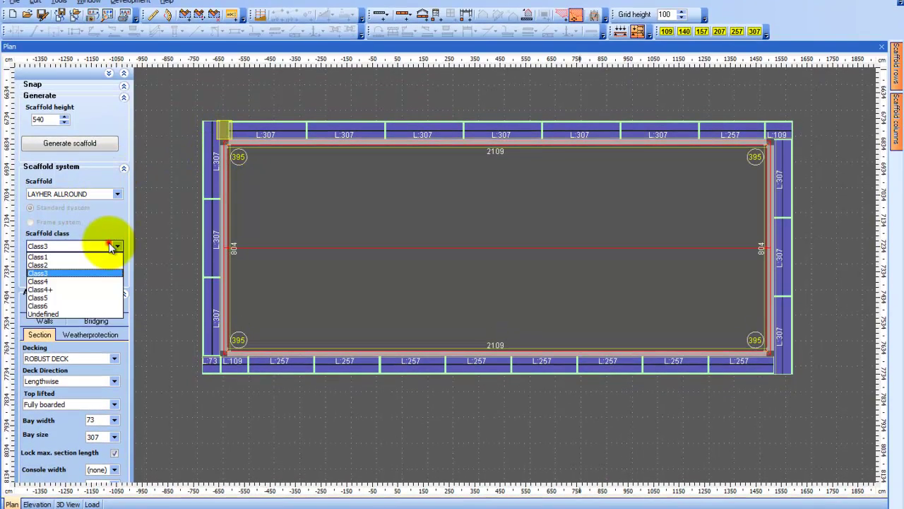
pyautogui.click(90, 298)
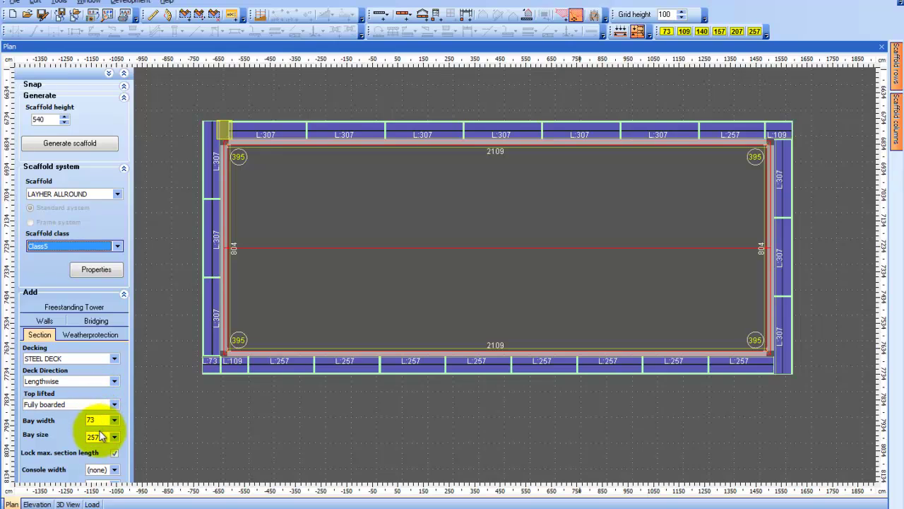
pyautogui.click(97, 270)
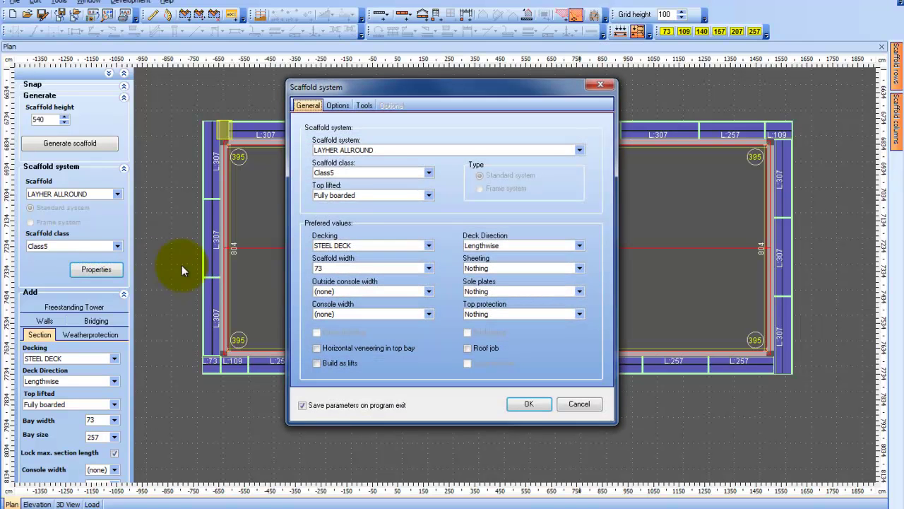
pyautogui.click(339, 105)
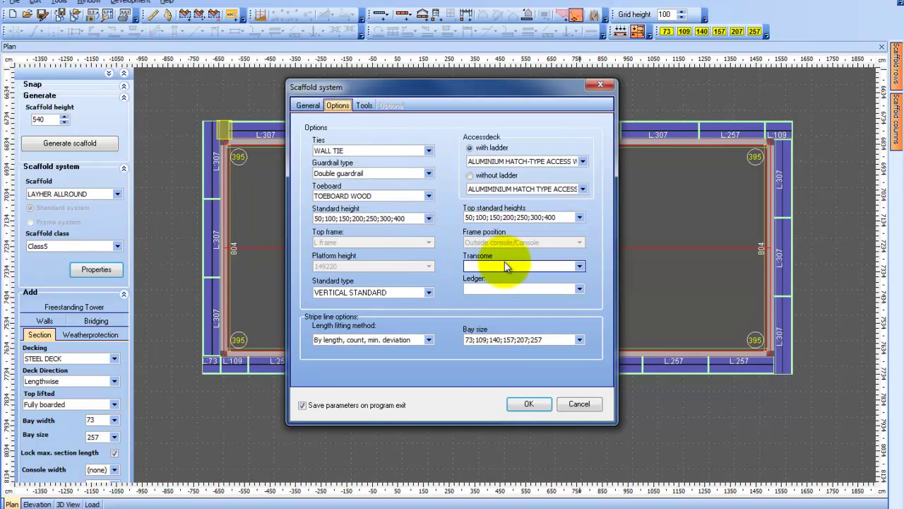
pyautogui.click(516, 266)
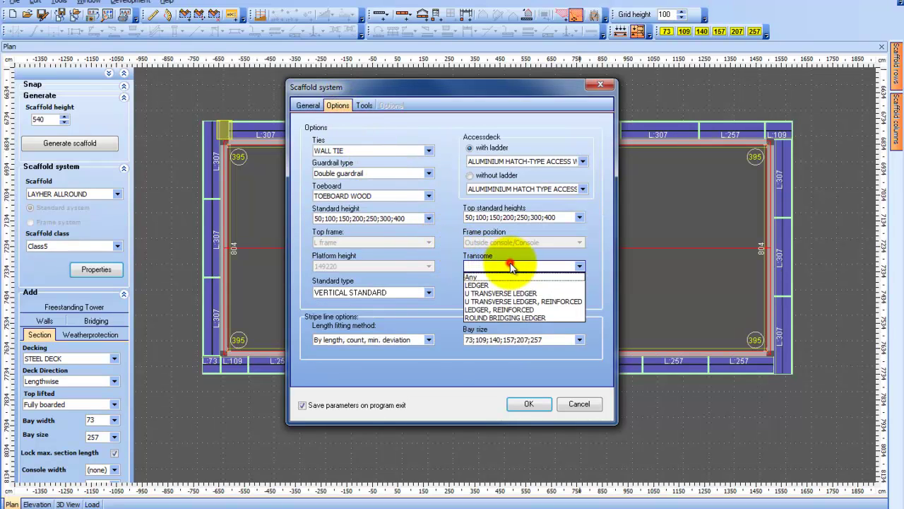
pyautogui.click(529, 309)
pyautogui.click(529, 289)
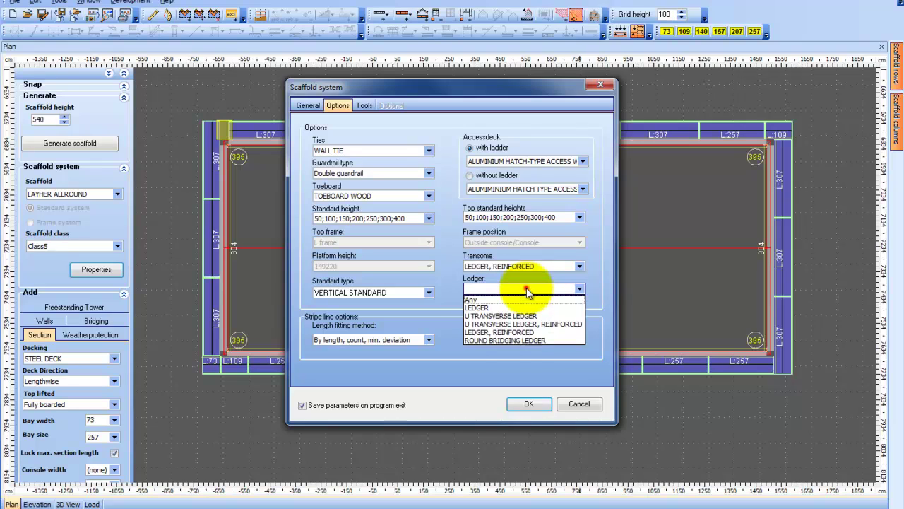
pyautogui.click(526, 332)
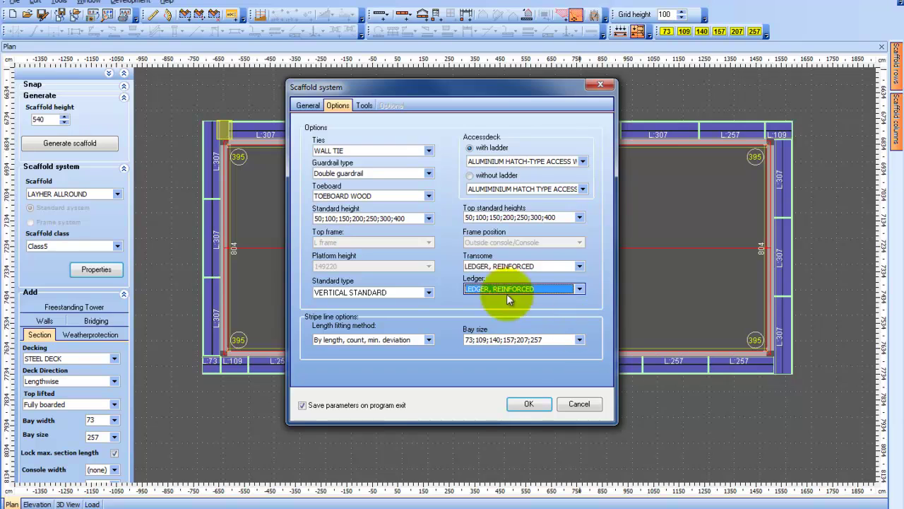
# - Set the guardrail type to Ledger and confirm the scaffold system settings
pyautogui.click(308, 106)
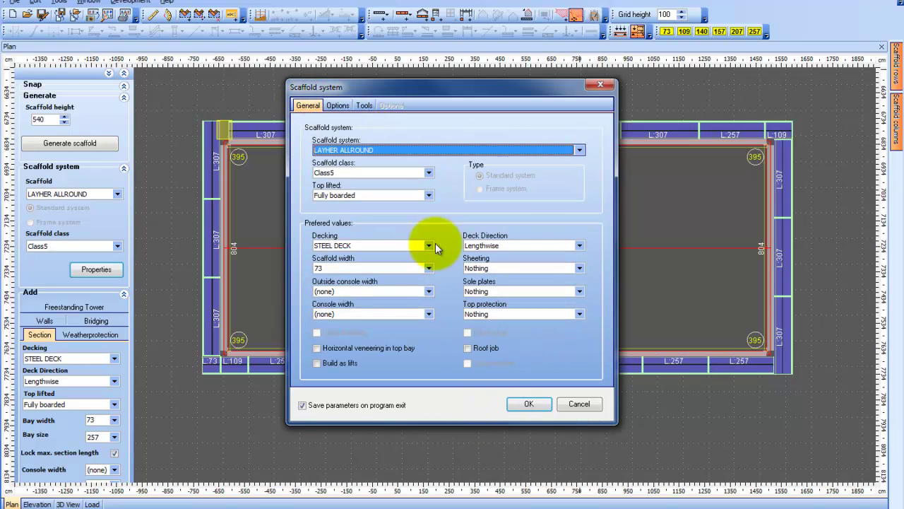
pyautogui.click(337, 106)
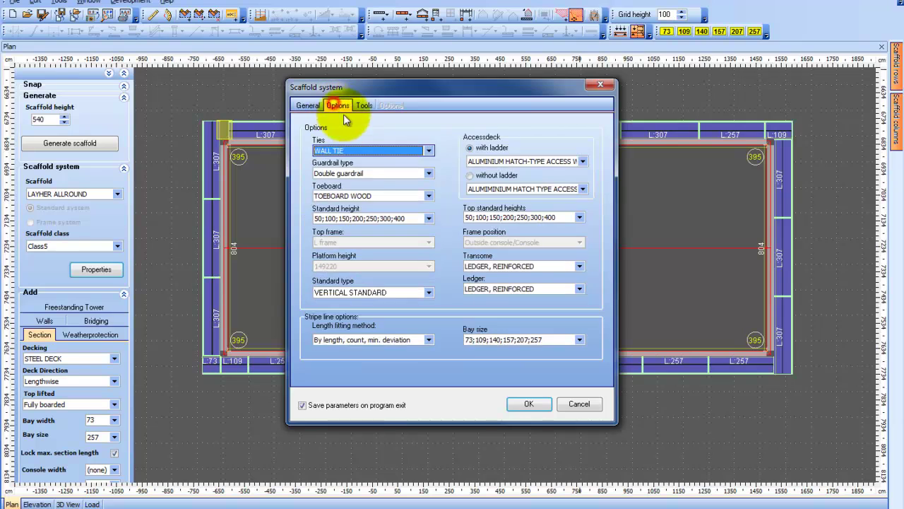
pyautogui.click(364, 173)
pyautogui.click(357, 192)
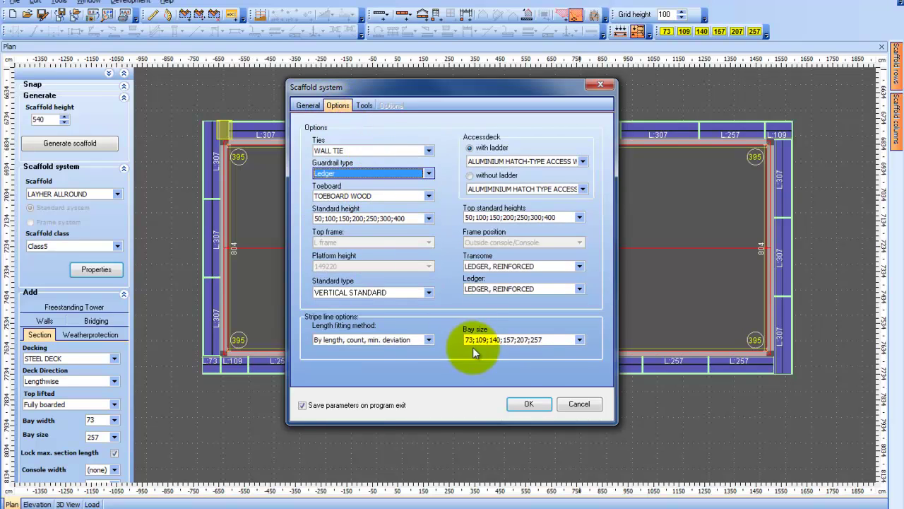
pyautogui.click(523, 404)
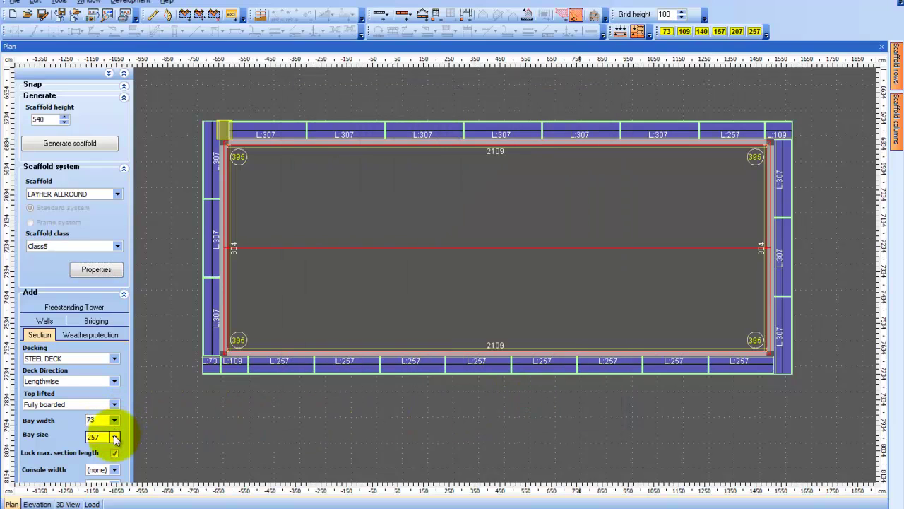
# - Set the bay width to 207 and keep the bay size at 257
pyautogui.click(115, 420)
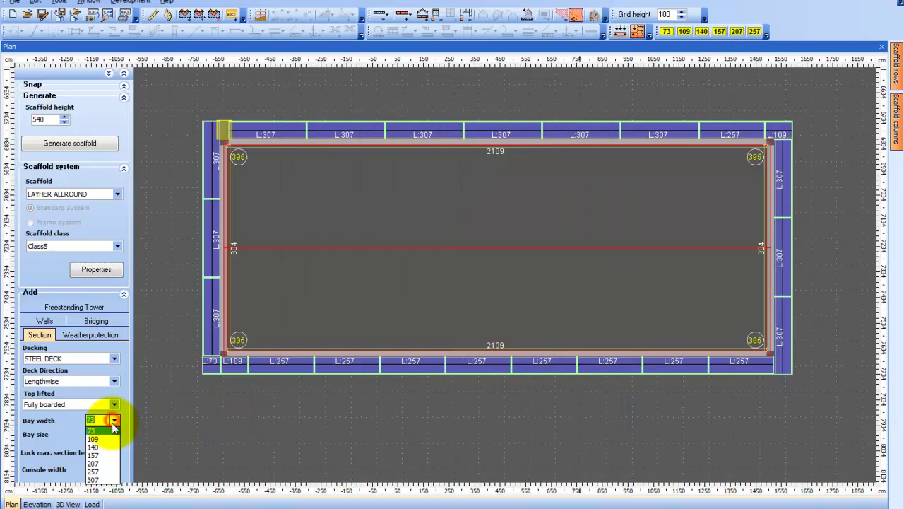
pyautogui.click(112, 471)
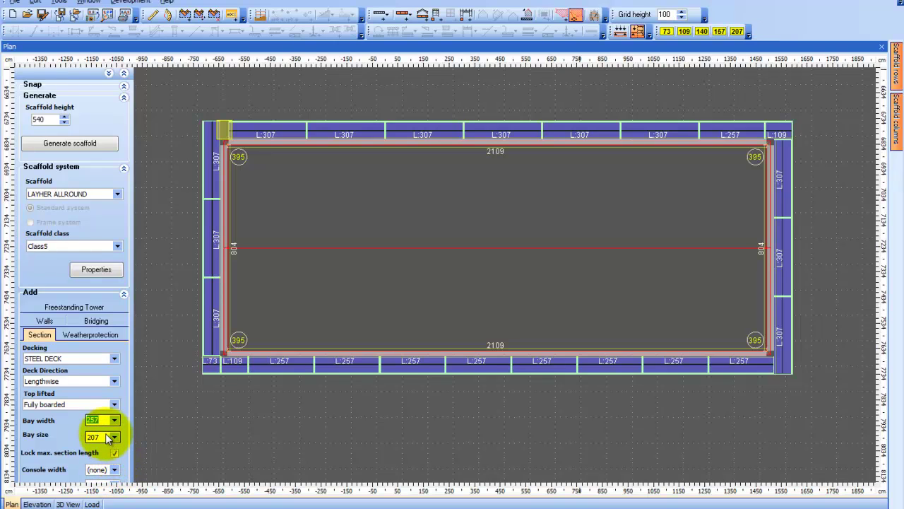
pyautogui.click(113, 437)
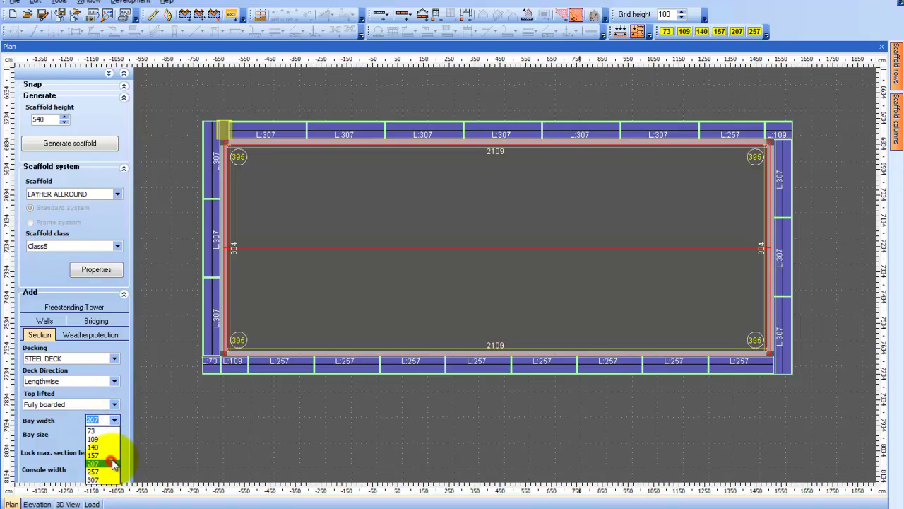
pyautogui.click(111, 466)
pyautogui.click(113, 438)
pyautogui.click(113, 480)
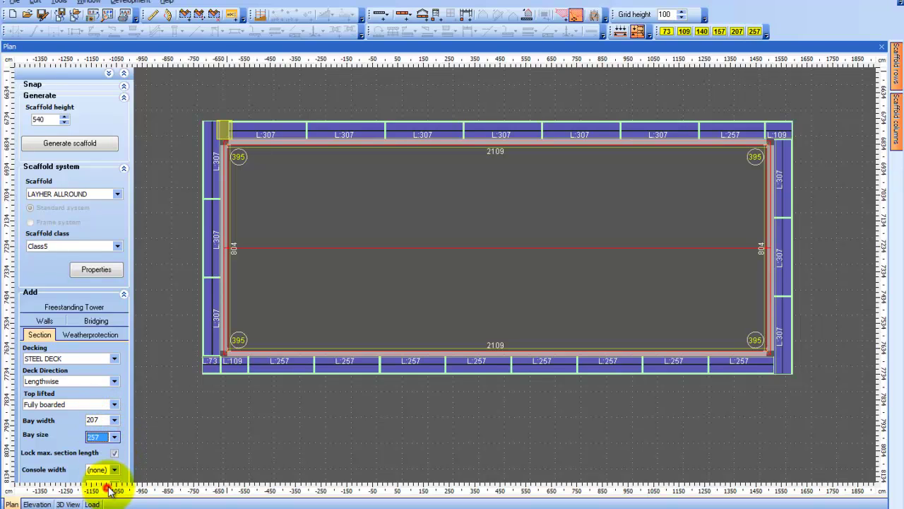
# - Place the loading bay section below the bottom run and regenerate the whole scaffold
pyautogui.press('space')
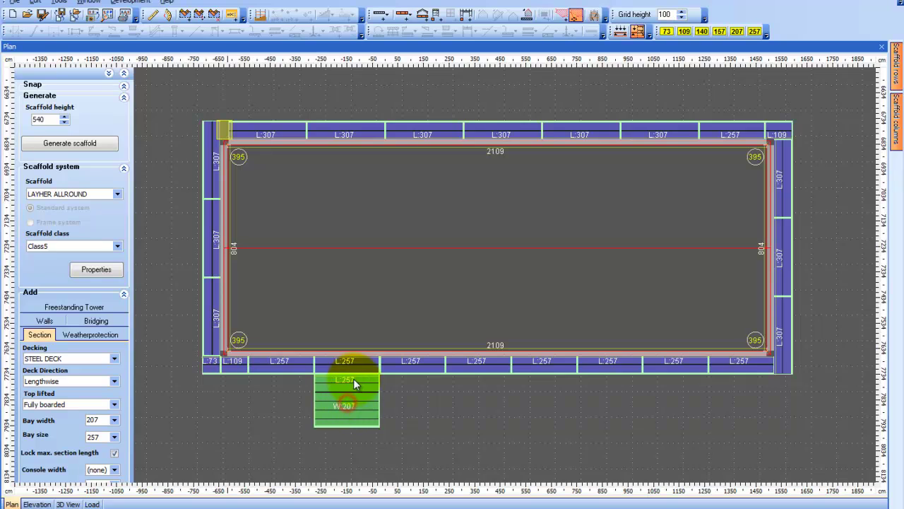
pyautogui.click(353, 371)
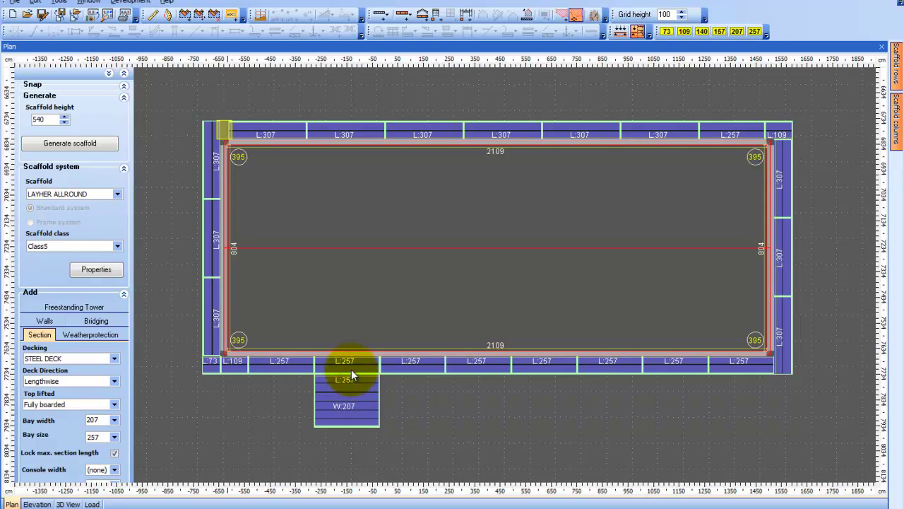
pyautogui.rightClick(351, 369)
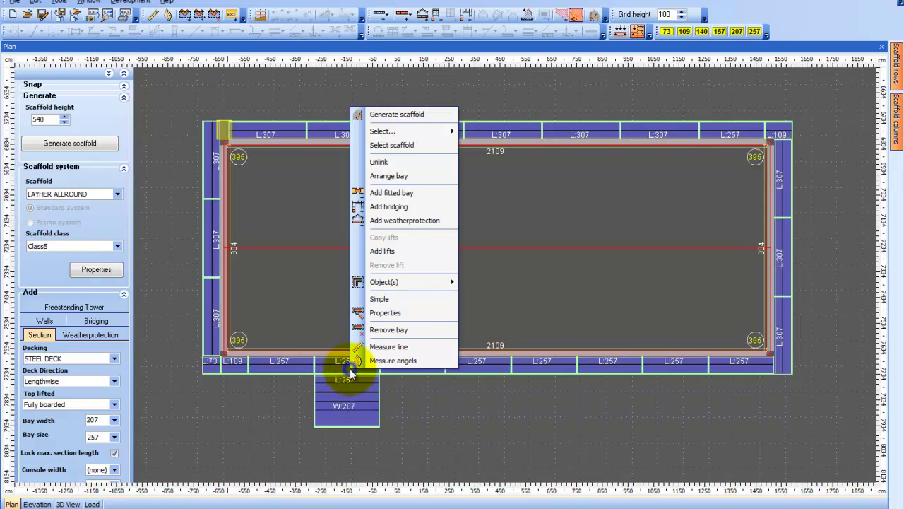
pyautogui.click(407, 123)
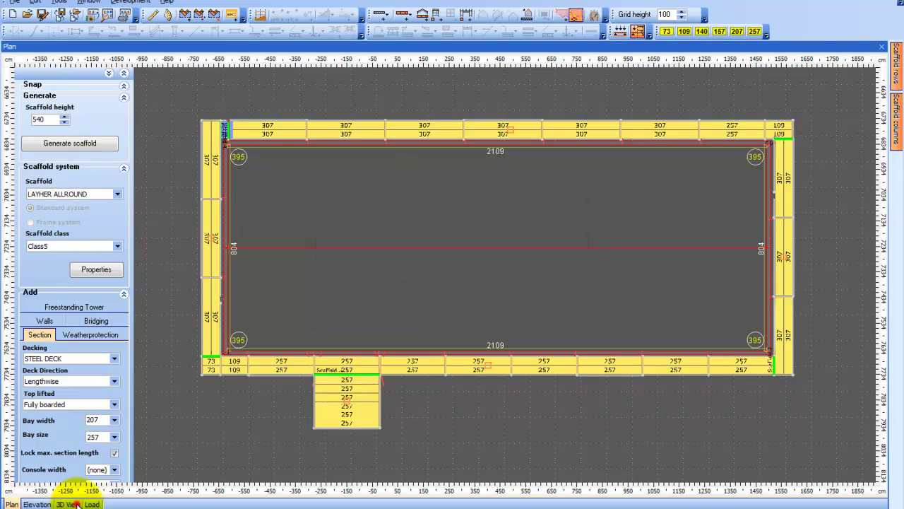
# - Orbit and zoom around the scaffolded building in 3D, then return to the Plan layout
pyautogui.click(73, 504)
pyautogui.moveTo(163, 395)
pyautogui.mouseDown(button='middle')
pyautogui.moveTo(271, 401)
pyautogui.moveTo(612, 372)
pyautogui.moveTo(496, 393)
pyautogui.moveTo(514, 358)
pyautogui.moveTo(504, 374)
pyautogui.moveTo(500, 358)
pyautogui.mouseUp(button='middle')
pyautogui.scroll(3, 478, 383)
pyautogui.scroll(2, 453, 337)
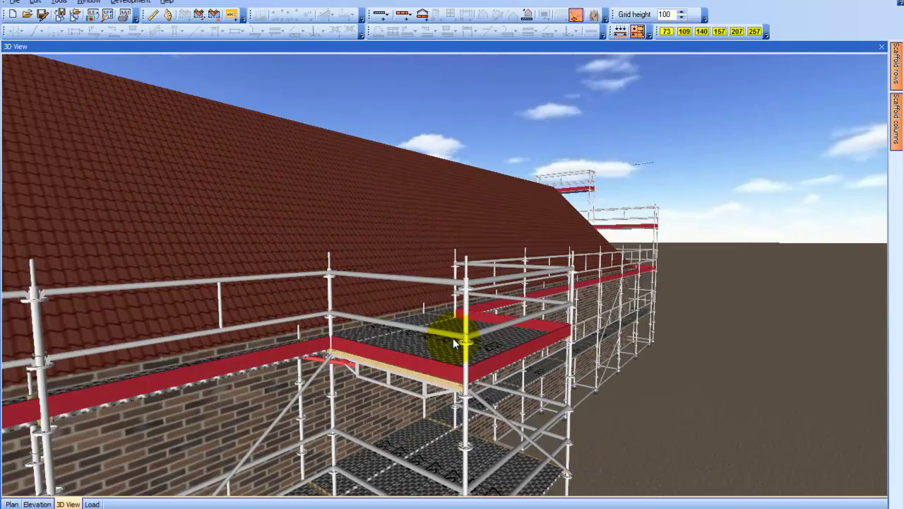
pyautogui.scroll(2, 451, 339)
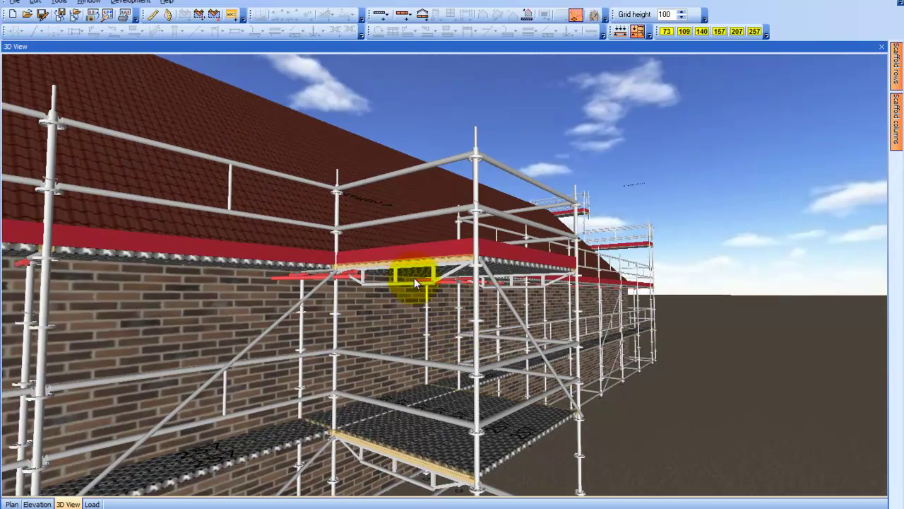
pyautogui.scroll(2, 483, 336)
pyautogui.scroll(2, 478, 332)
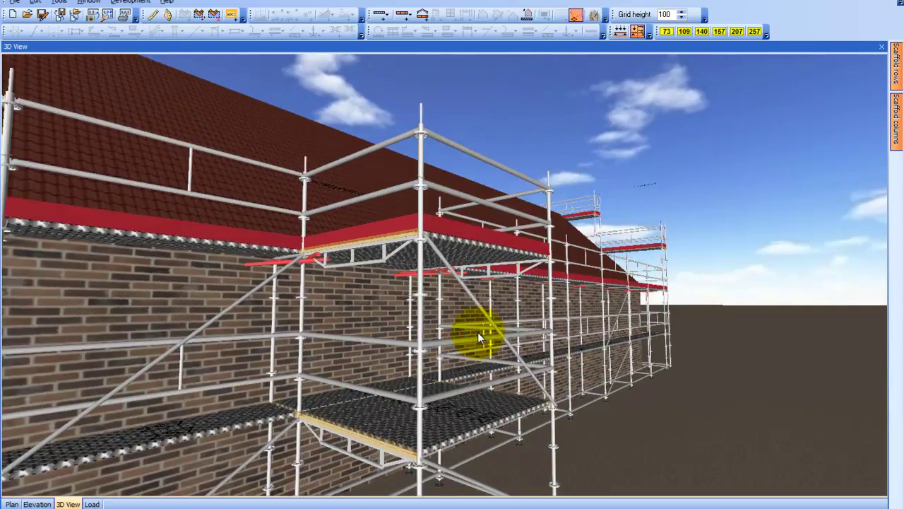
pyautogui.scroll(2, 476, 325)
pyautogui.scroll(2, 480, 322)
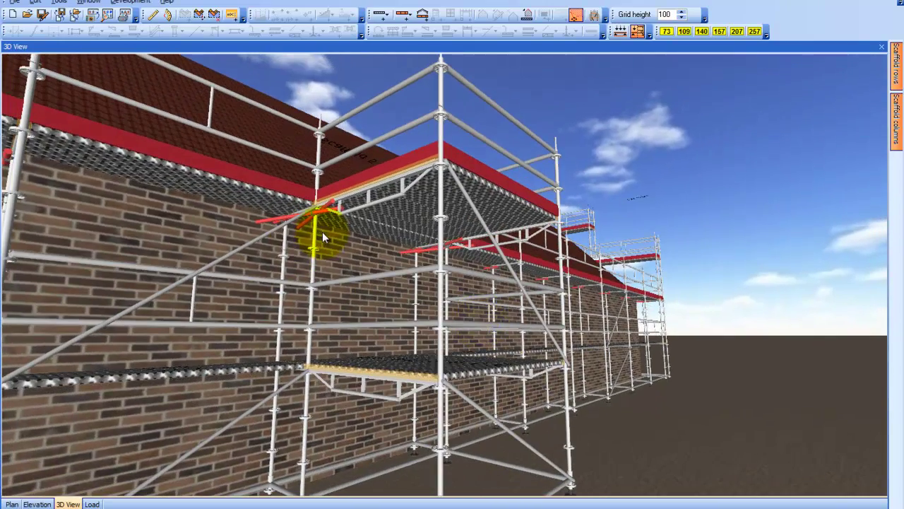
pyautogui.scroll(-2, 322, 232)
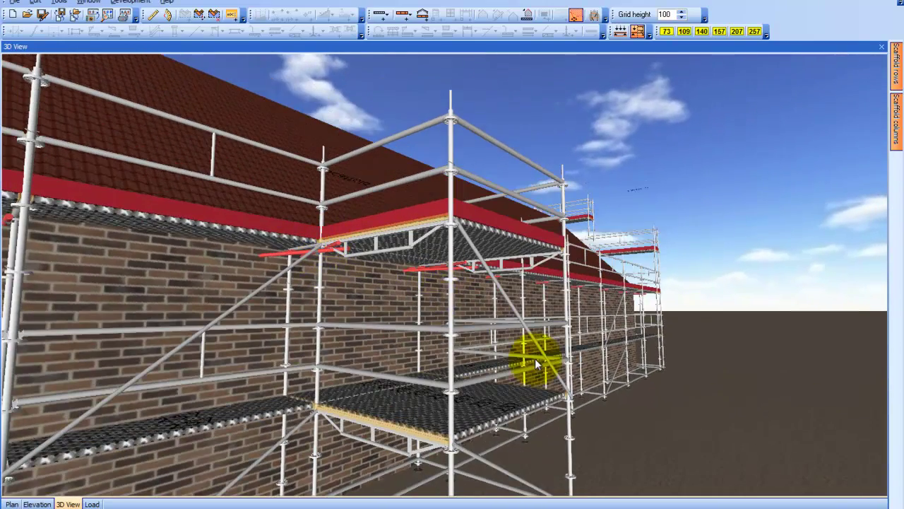
pyautogui.scroll(-2, 541, 354)
pyautogui.scroll(1, 530, 353)
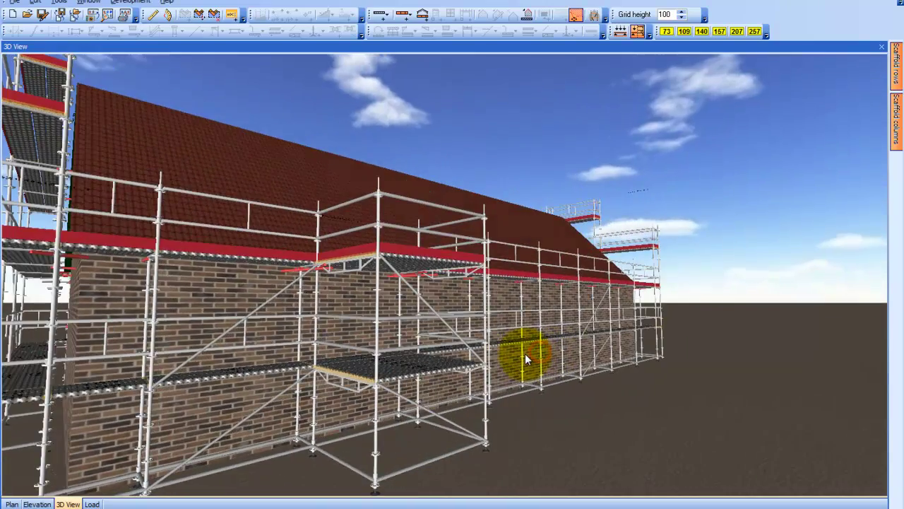
pyautogui.scroll(1, 525, 353)
pyautogui.scroll(1, 524, 365)
pyautogui.scroll(1, 523, 372)
pyautogui.scroll(1, 531, 354)
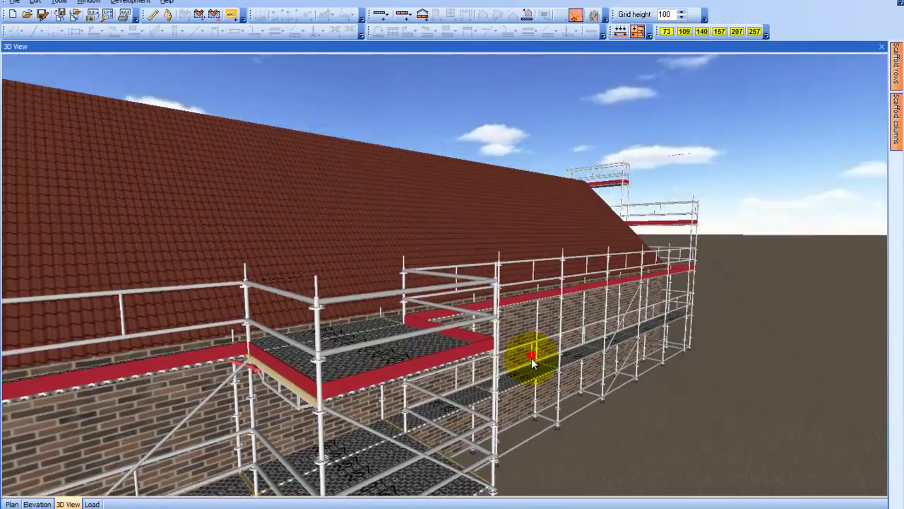
pyautogui.scroll(-1, 526, 364)
pyautogui.scroll(-1, 509, 371)
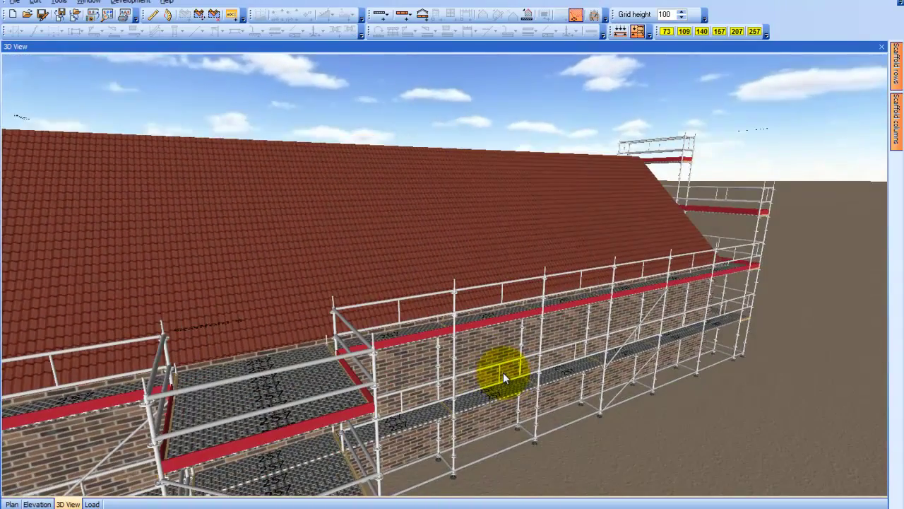
pyautogui.click(12, 504)
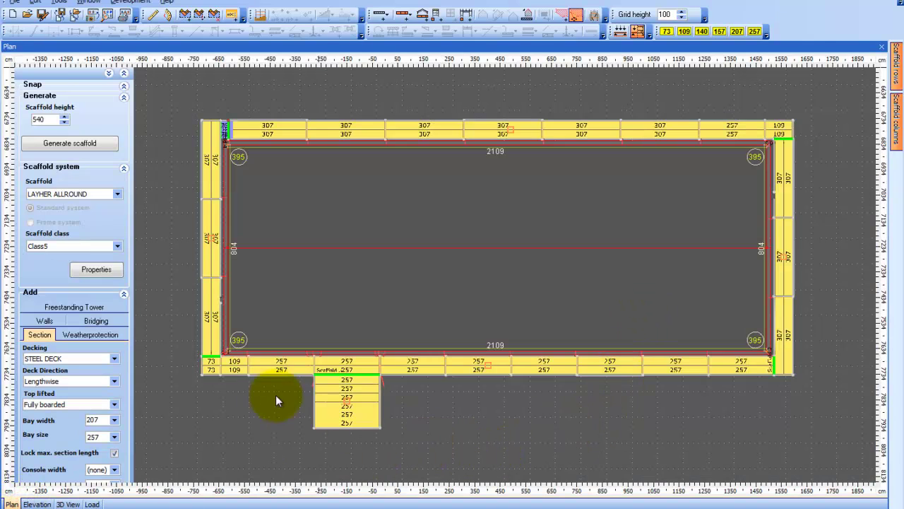
# - Change the scaffold system's top boarding from fully boarded to Top lifted
pyautogui.scroll(-1, 577, 393)
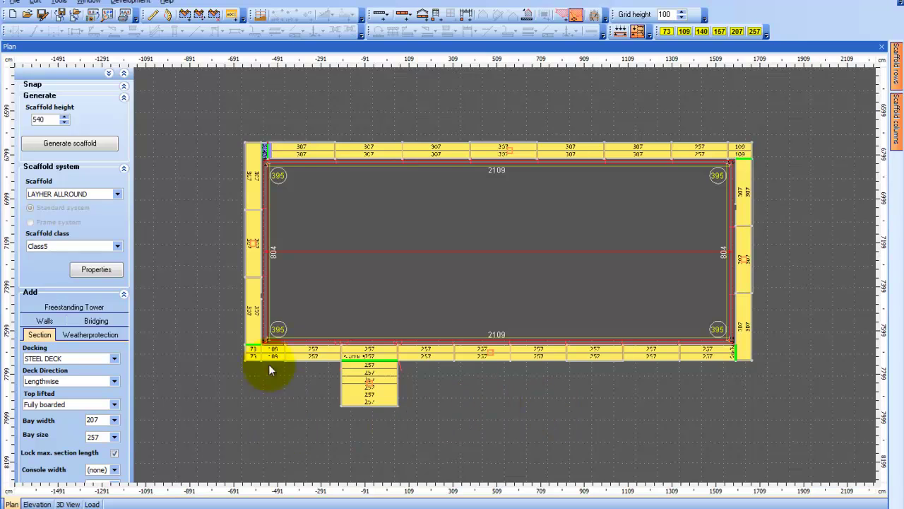
pyautogui.click(107, 275)
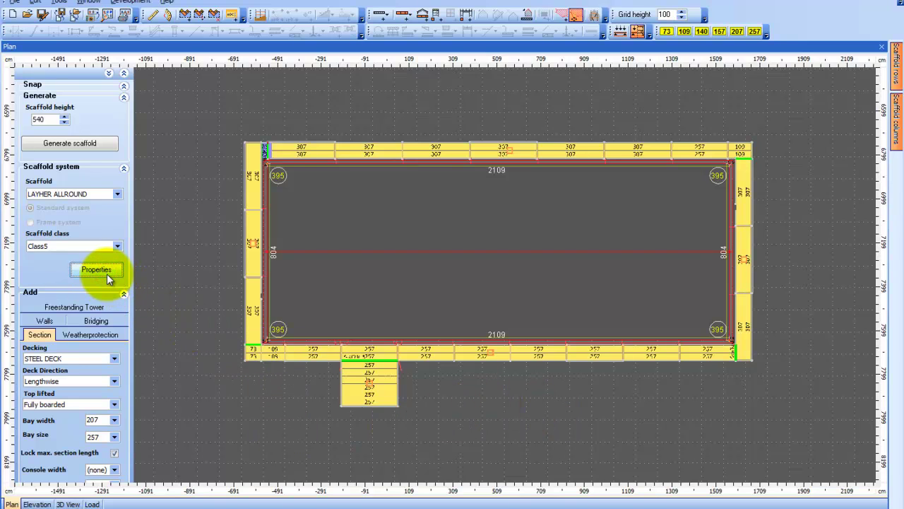
pyautogui.click(377, 197)
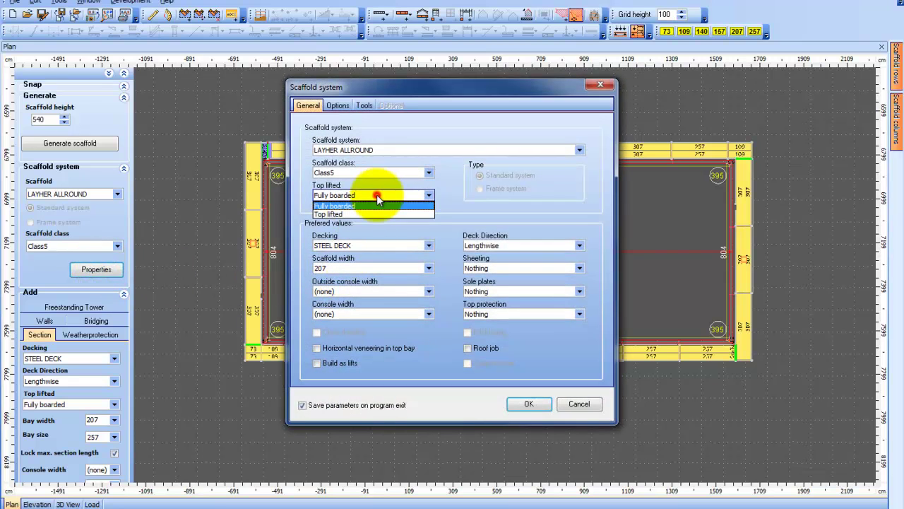
pyautogui.click(367, 212)
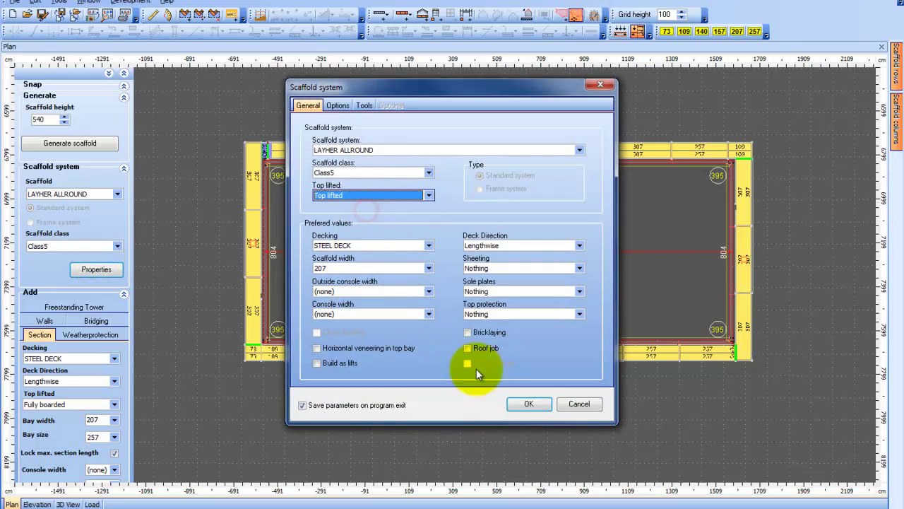
pyautogui.click(527, 406)
# - Place a new 257 × 207 bay below the building and set scaffold height to 365
pyautogui.press('space')
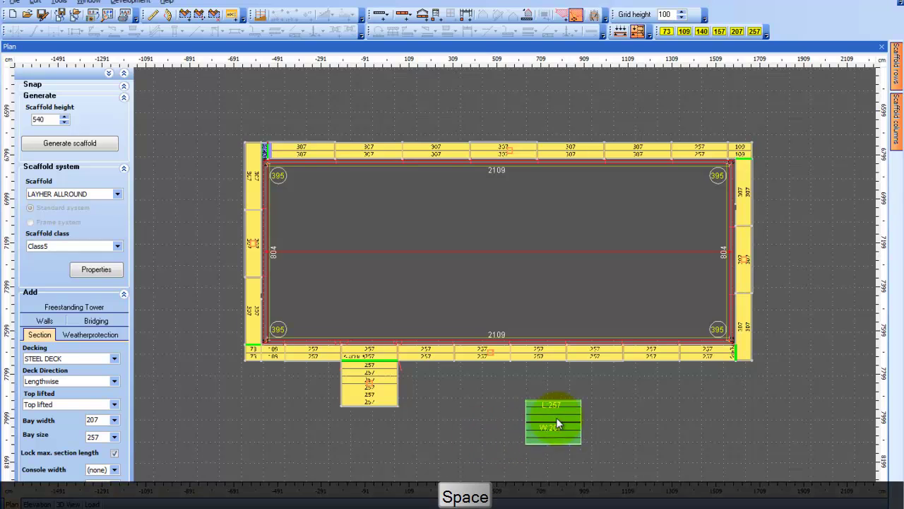
pyautogui.click(560, 421)
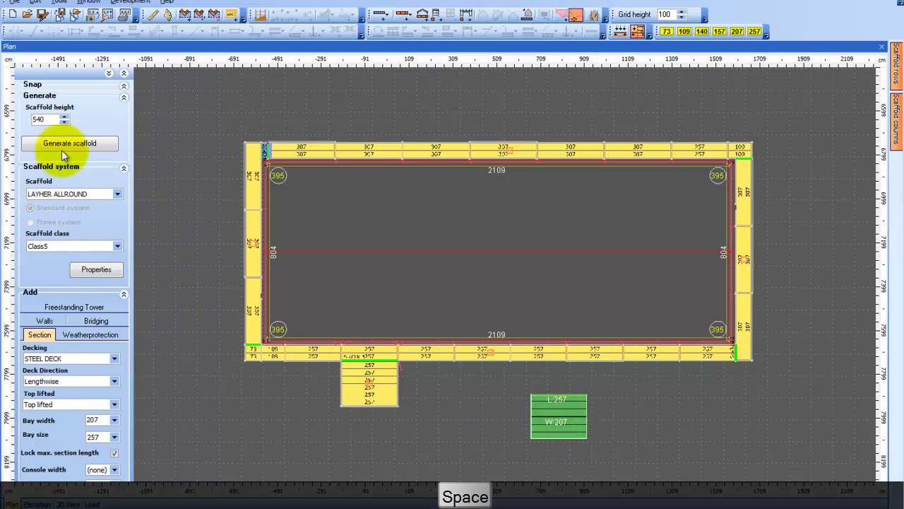
pyautogui.doubleClick(49, 120)
pyautogui.write('395')
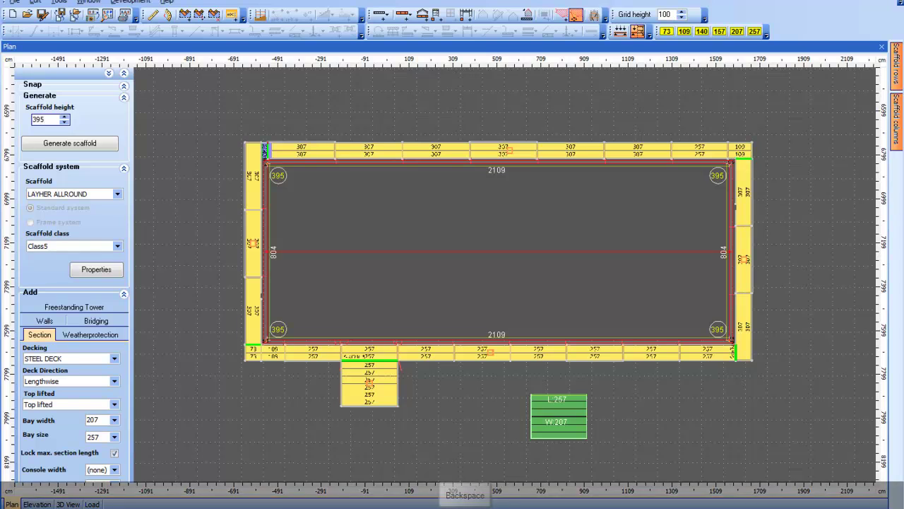
pyautogui.press('BackSpace')
pyautogui.press('BackSpace')
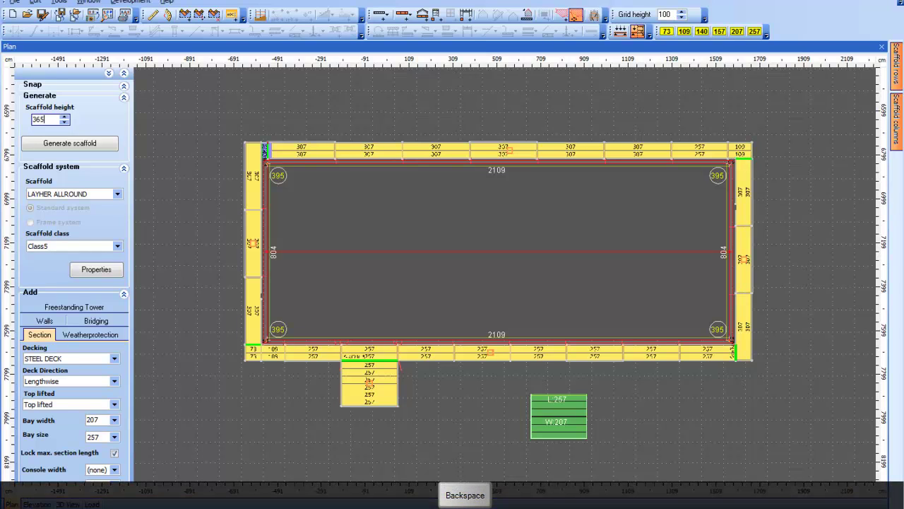
# - Generate the new bay's tower and snap it onto the bottom row, right of the first bay
pyautogui.rightClick(566, 417)
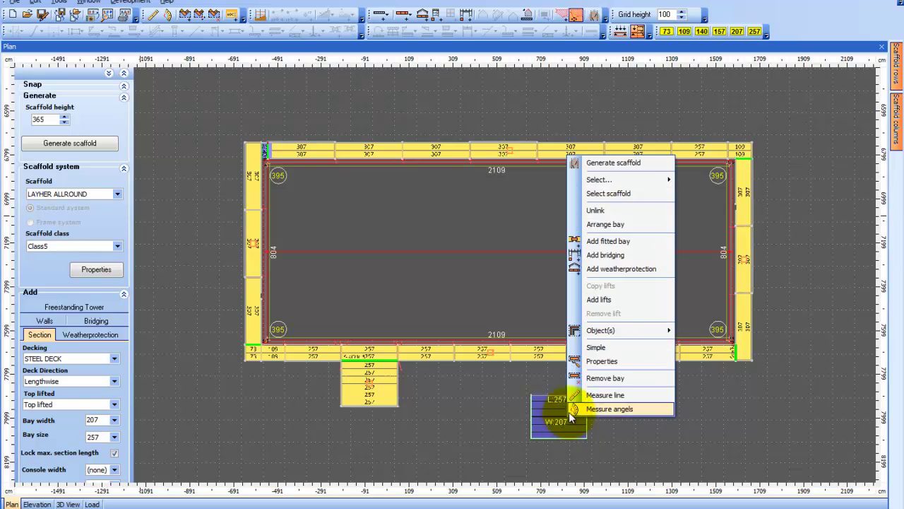
pyautogui.click(634, 165)
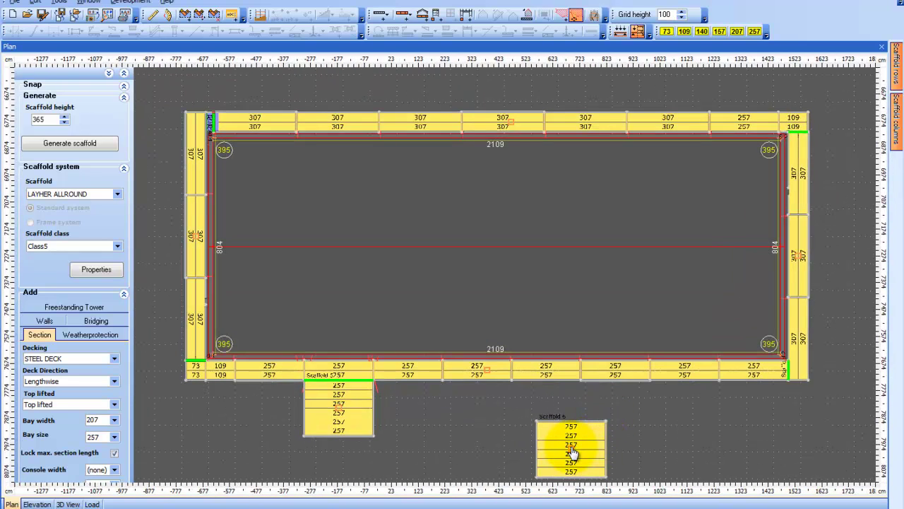
pyautogui.click(572, 451)
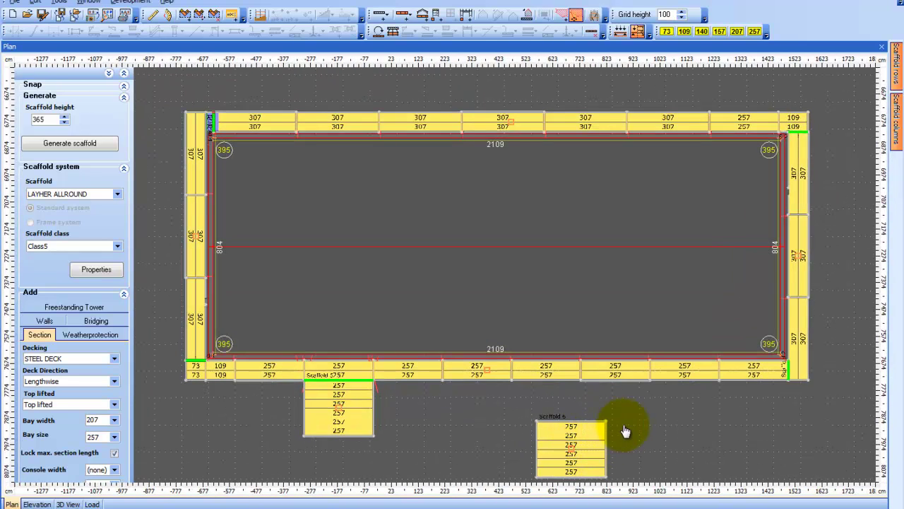
pyautogui.moveTo(625, 431); pyautogui.dragTo(673, 422)
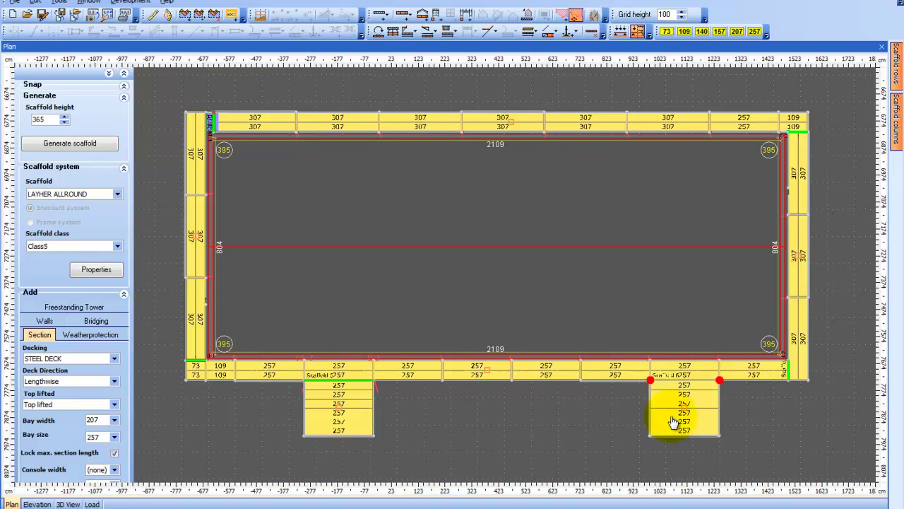
pyautogui.moveTo(674, 421); pyautogui.dragTo(671, 421)
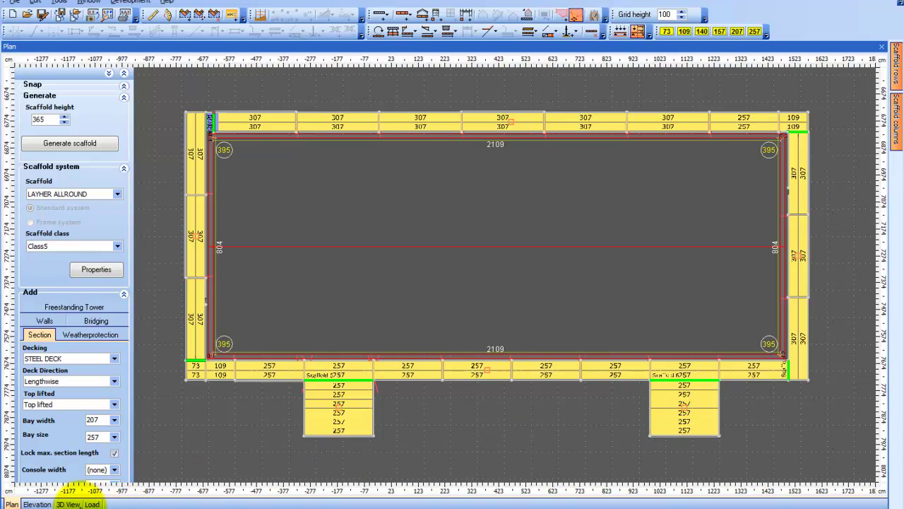
# - Orbit the 3D model to view both loading bays on the building's long facade
pyautogui.click(68, 504)
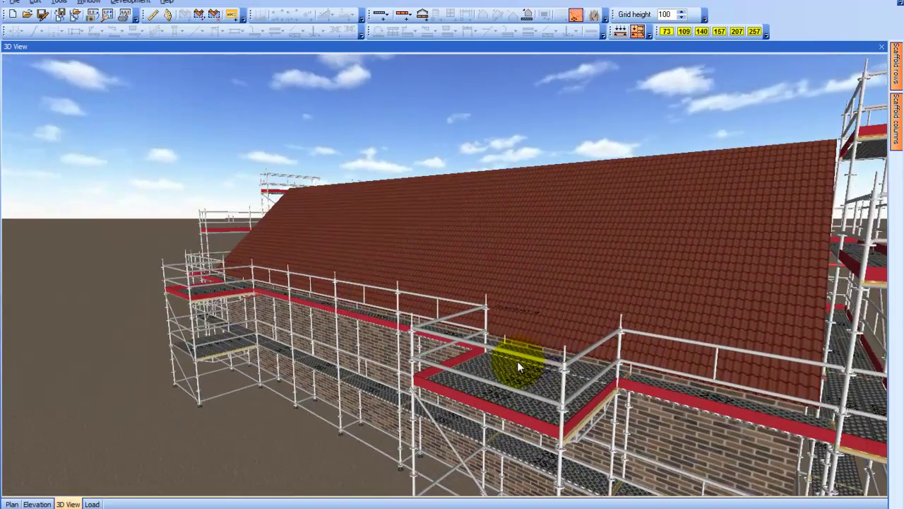
pyautogui.moveTo(569, 377)
pyautogui.mouseDown()
pyautogui.moveTo(528, 384)
pyautogui.moveTo(526, 398)
pyautogui.moveTo(520, 362)
pyautogui.moveTo(567, 355)
pyautogui.mouseUp()
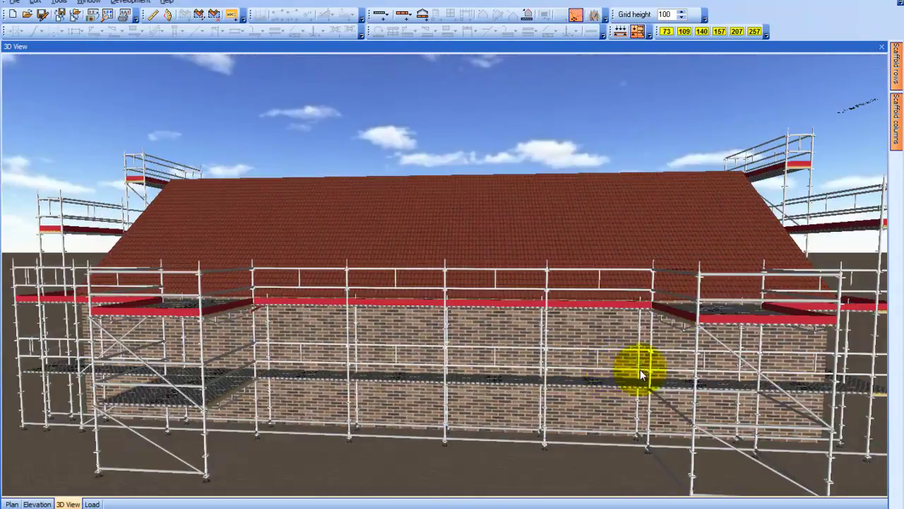